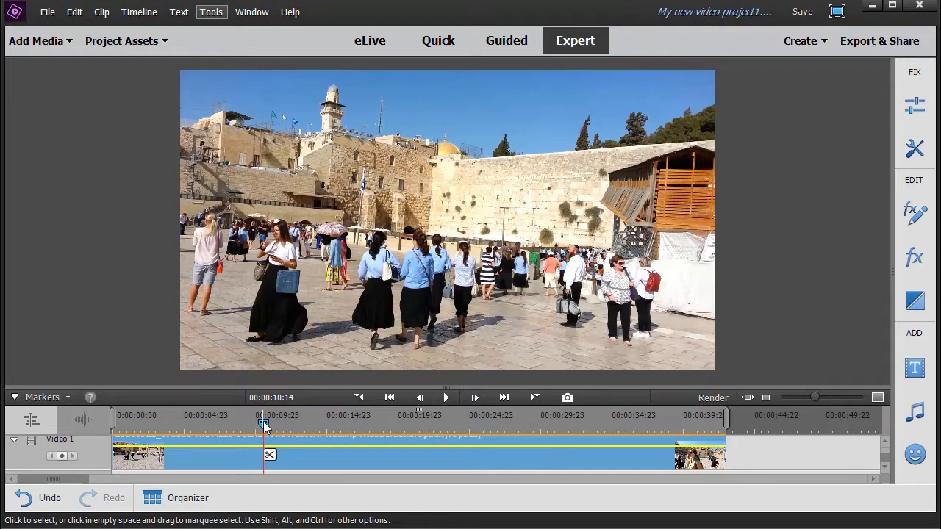
Step: Scrub the clip to about 12:15, then step frame by frame to 00:00:13:05
{"action": "left_click_drag", "start_coordinate": [263, 422], "coordinate": [297, 425]}
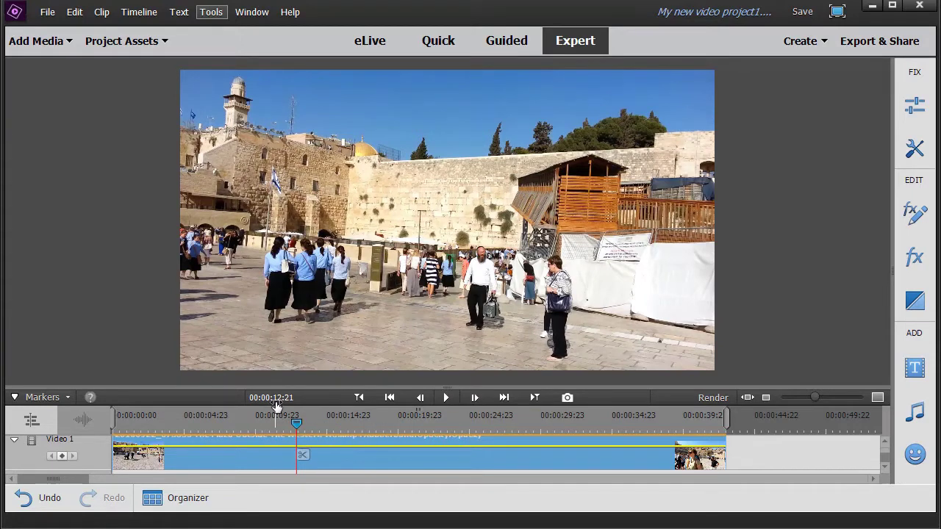
{"action": "left_click", "coordinate": [475, 397]}
{"action": "left_click", "coordinate": [474, 397]}
{"action": "left_click", "coordinate": [475, 397]}
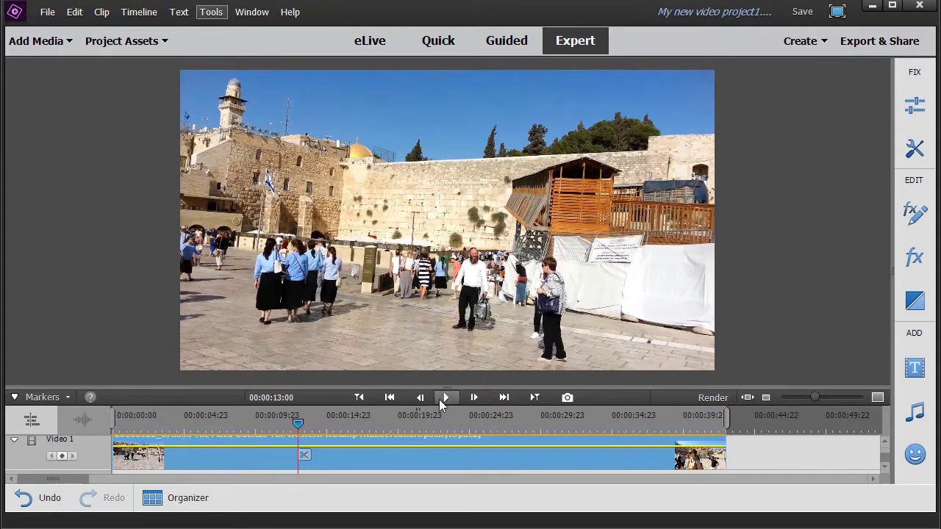
{"action": "left_click", "coordinate": [422, 398]}
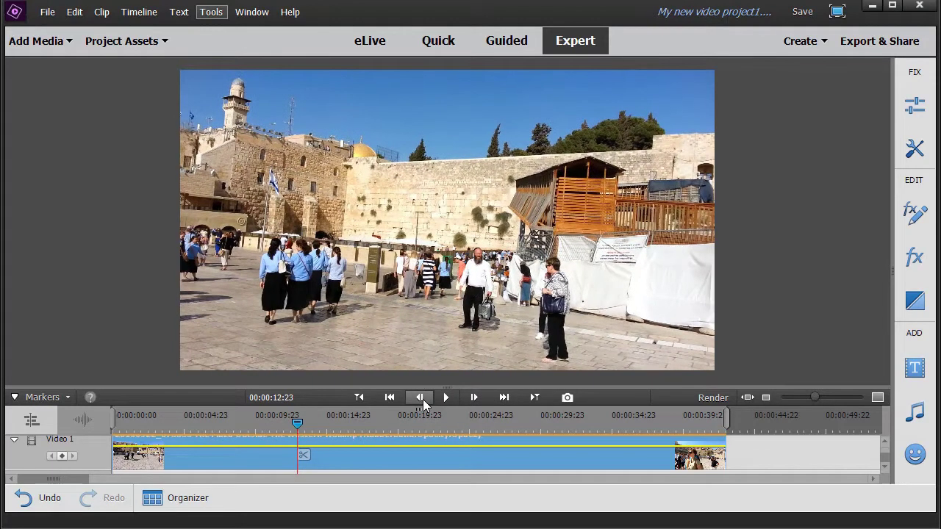
{"action": "left_click", "coordinate": [474, 398]}
{"action": "left_click", "coordinate": [474, 398]}
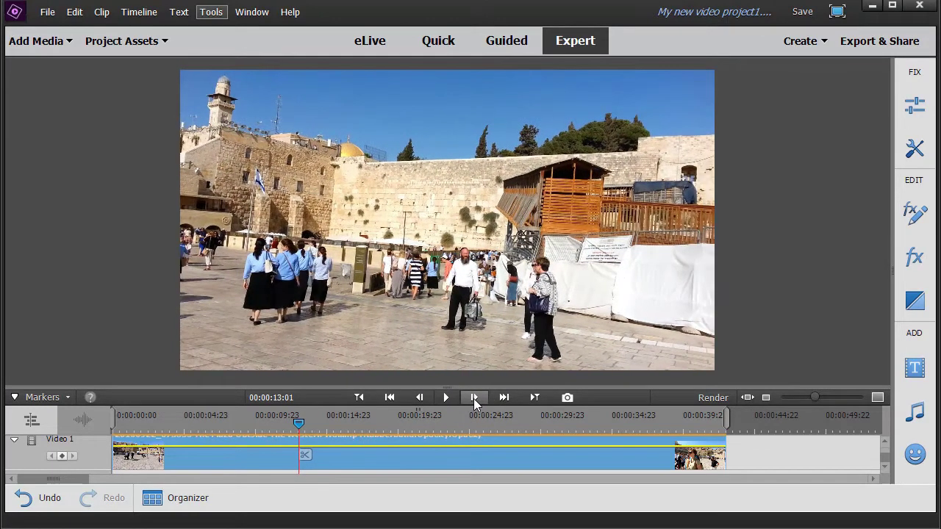
{"action": "left_click", "coordinate": [473, 399]}
{"action": "left_click", "coordinate": [474, 399]}
{"action": "left_click", "coordinate": [473, 400]}
{"action": "left_click", "coordinate": [474, 399]}
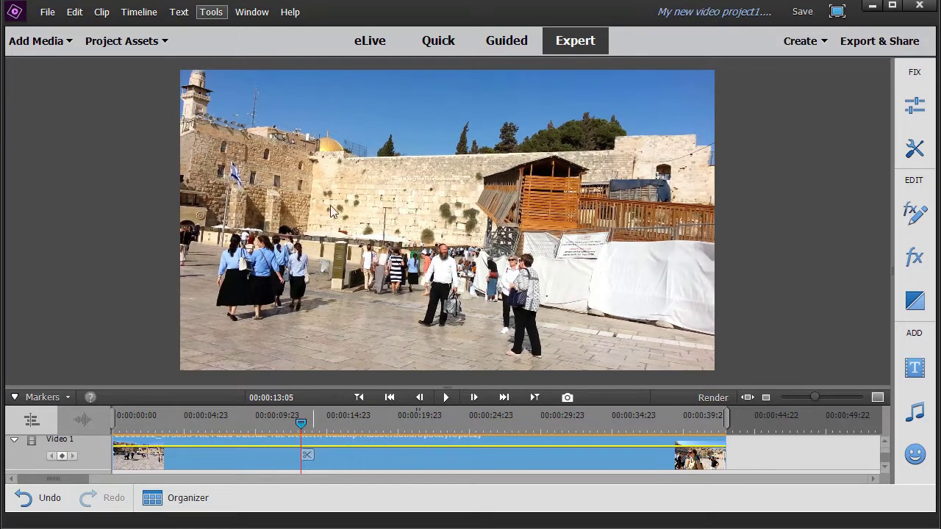
{"action": "left_click", "coordinate": [211, 12]}
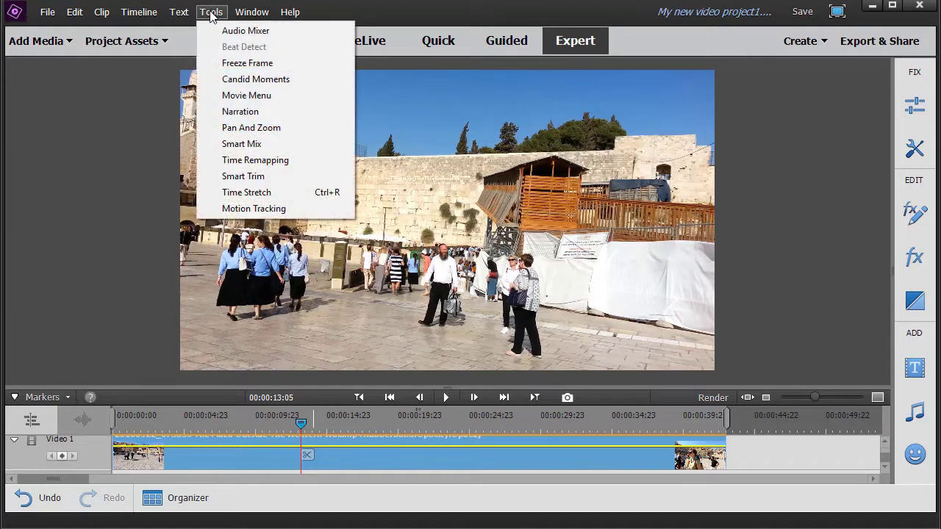
Step: Choose Tools > Freeze Frame and export the current frame as an image
{"action": "left_click", "coordinate": [242, 65]}
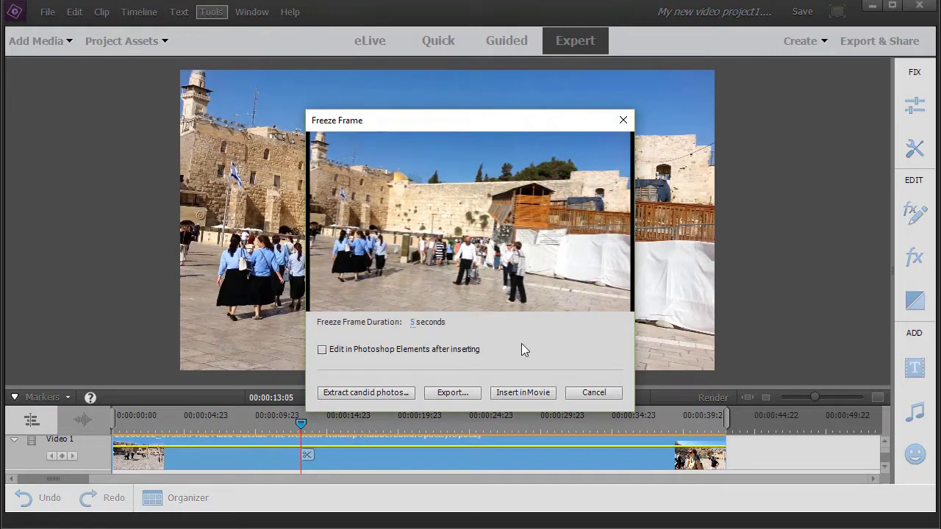
{"action": "left_click", "coordinate": [456, 395]}
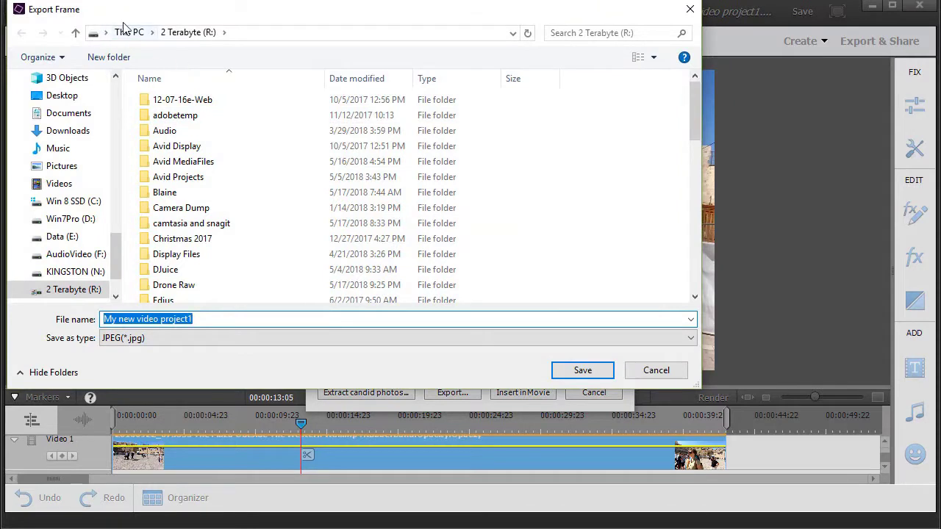
Step: Save the frame as JPEG test.jpg, replacing the existing file, and close Freeze Frame
{"action": "left_click", "coordinate": [206, 319]}
{"action": "left_click_drag", "start_coordinate": [206, 318], "coordinate": [110, 307]}
{"action": "left_click", "coordinate": [691, 339]}
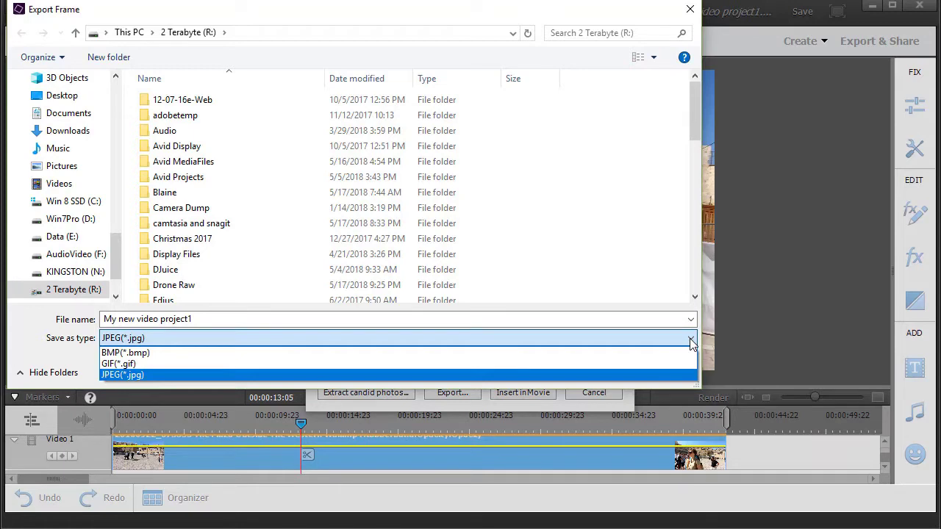
{"action": "left_click", "coordinate": [294, 375]}
{"action": "left_click_drag", "start_coordinate": [223, 322], "coordinate": [103, 312]}
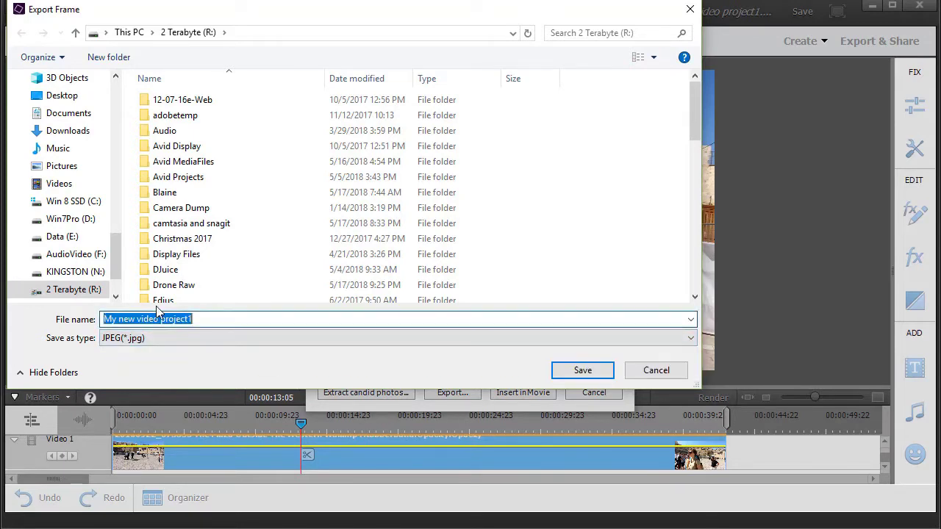
{"action": "type", "text": "test"}
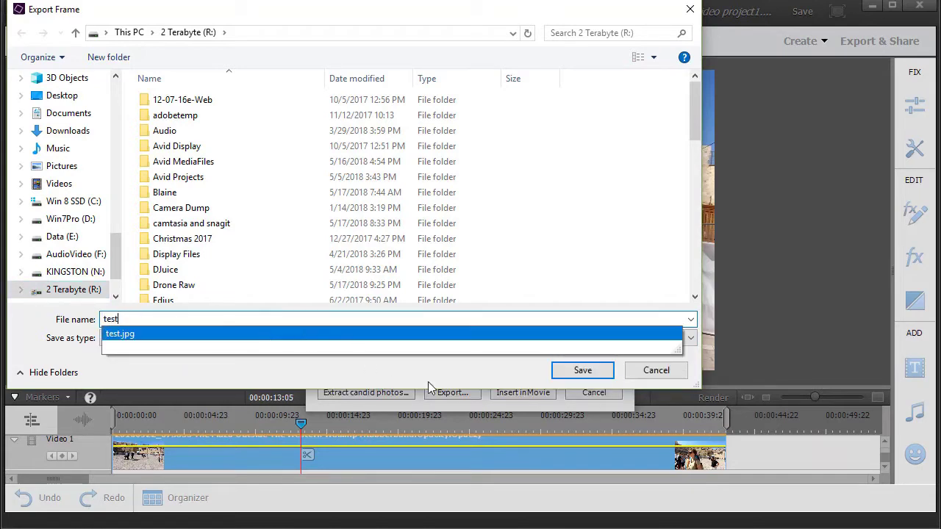
{"action": "left_click", "coordinate": [581, 371]}
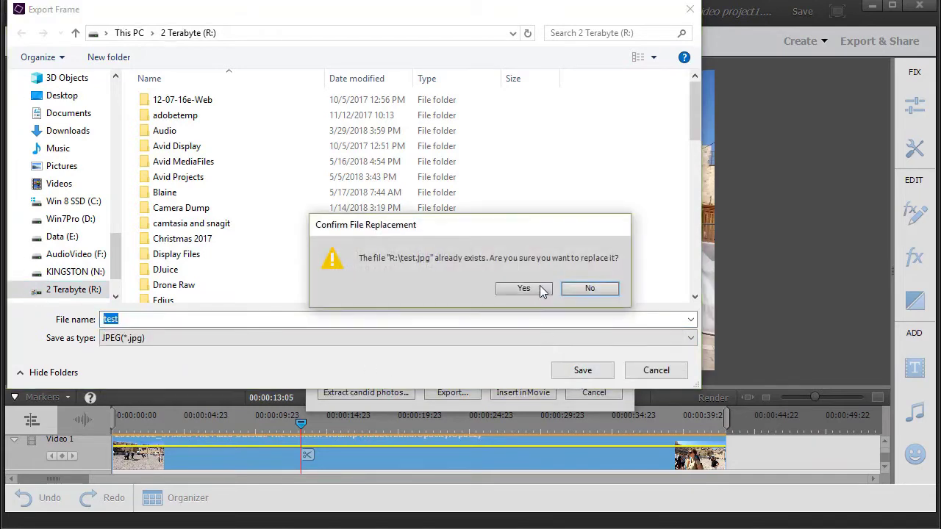
{"action": "left_click", "coordinate": [542, 289]}
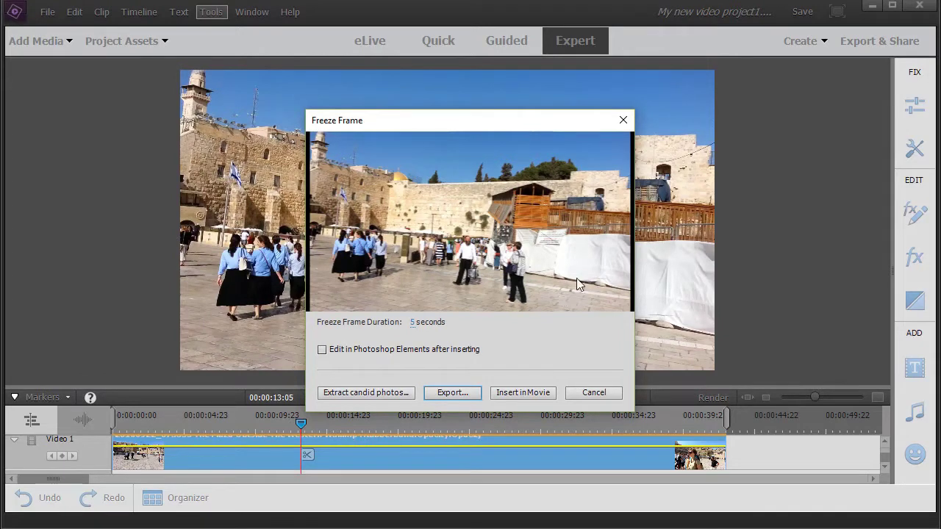
{"action": "left_click", "coordinate": [623, 120]}
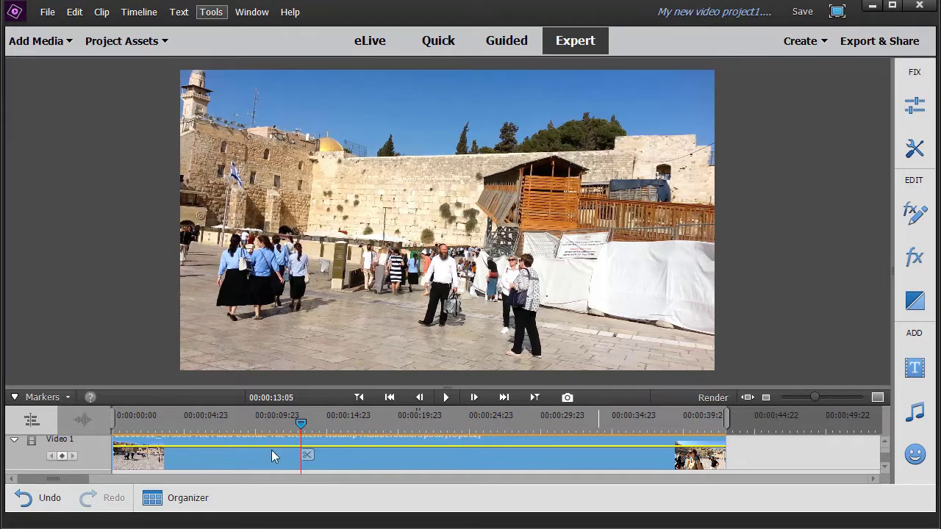
Step: Reopen Freeze Frame from Tools and launch Extract candid photos for the clip
{"action": "left_click", "coordinate": [218, 16]}
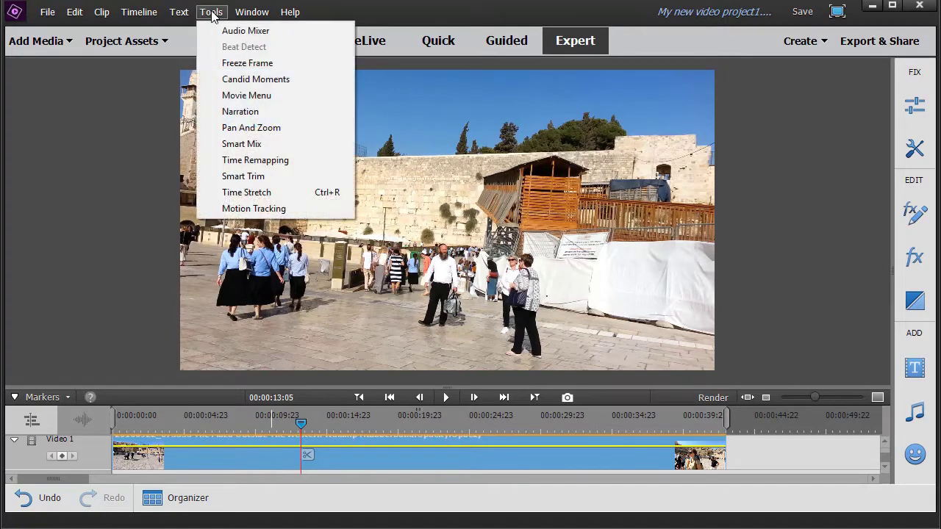
{"action": "left_click", "coordinate": [248, 63]}
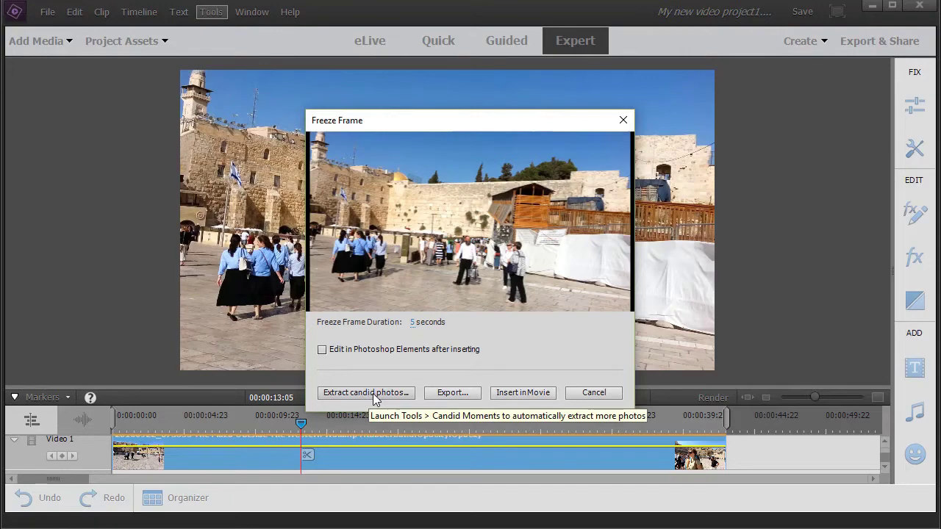
{"action": "left_click", "coordinate": [373, 394]}
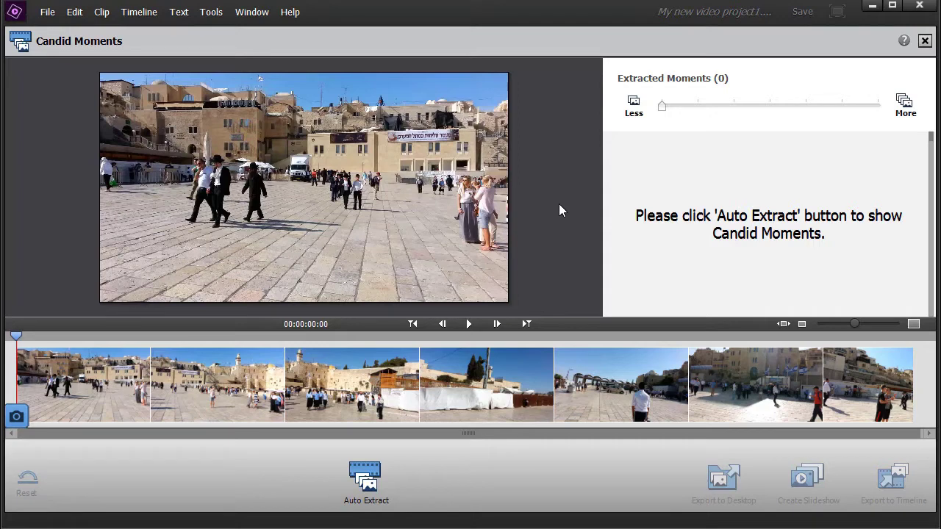
Step: Exit Candid Moments, reopen it from Tools, then exit it again without extracting
{"action": "left_click", "coordinate": [925, 41]}
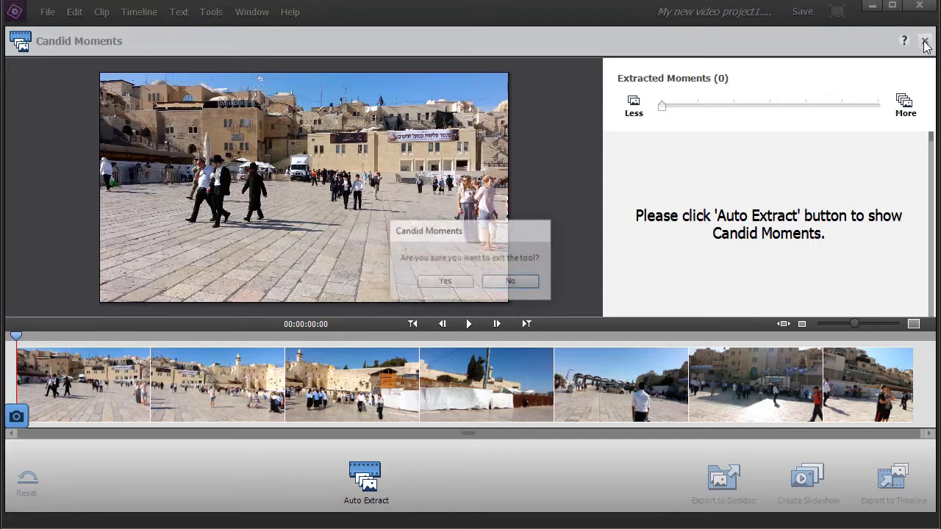
{"action": "left_click", "coordinate": [447, 280]}
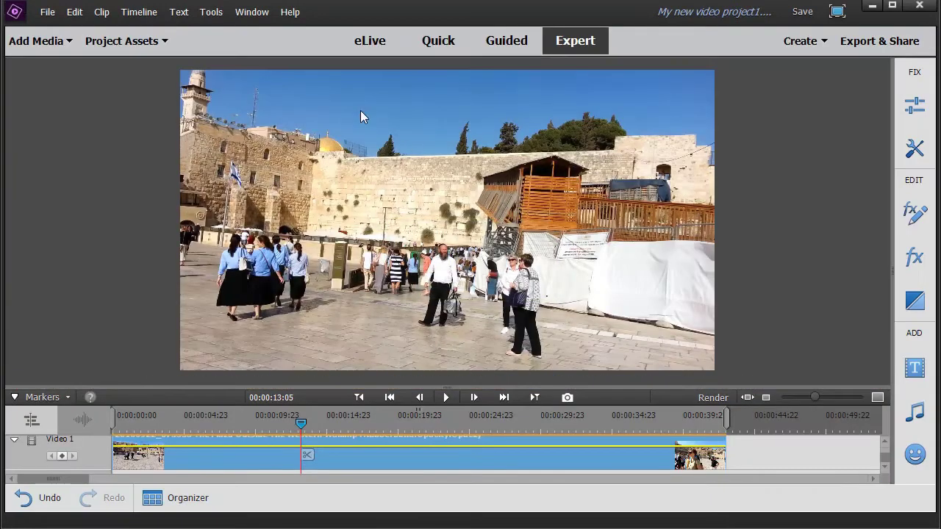
{"action": "left_click", "coordinate": [219, 12]}
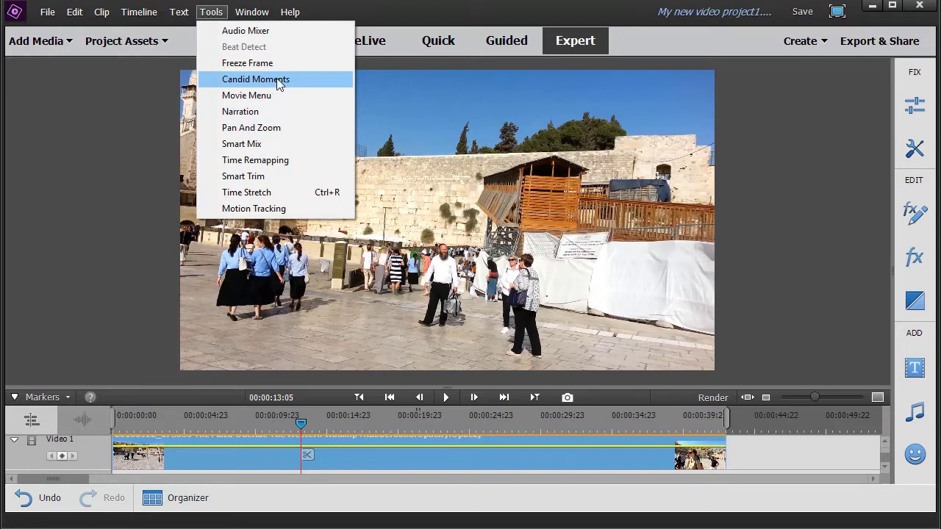
{"action": "left_click", "coordinate": [281, 81]}
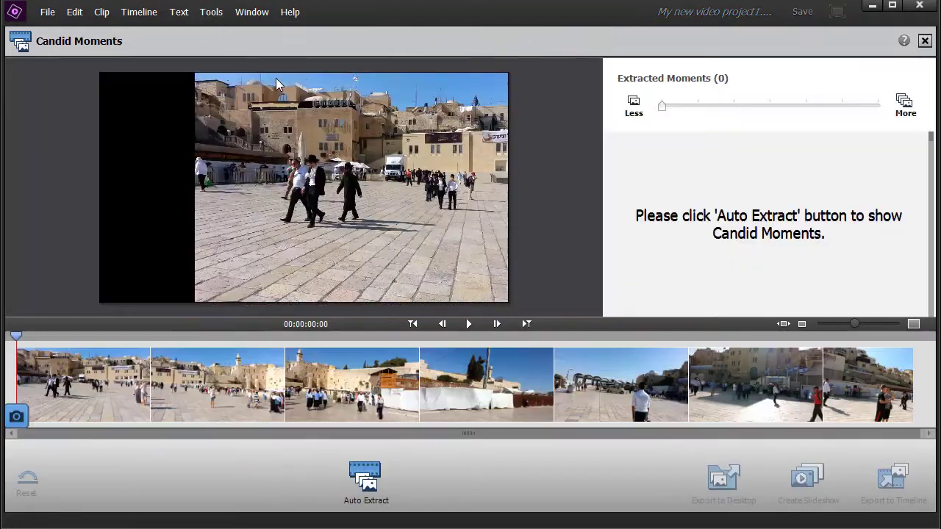
{"action": "left_click", "coordinate": [926, 41]}
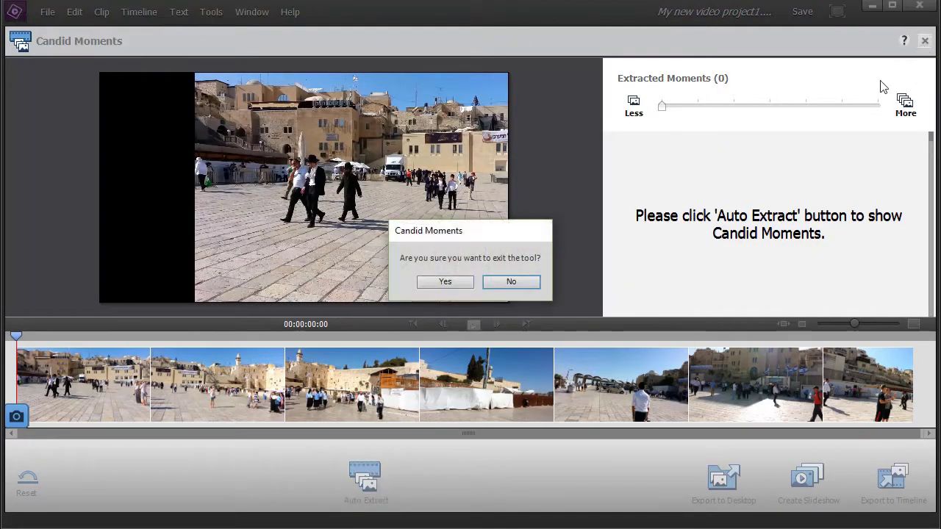
{"action": "left_click", "coordinate": [446, 284]}
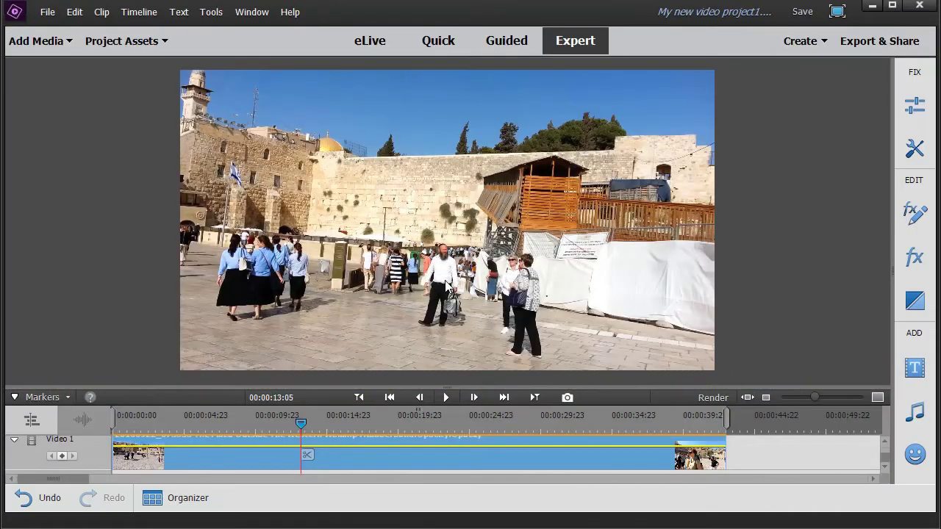
Step: Launch Candid Moments from the Tools panel for the Western Wall clip
{"action": "left_click", "coordinate": [916, 153]}
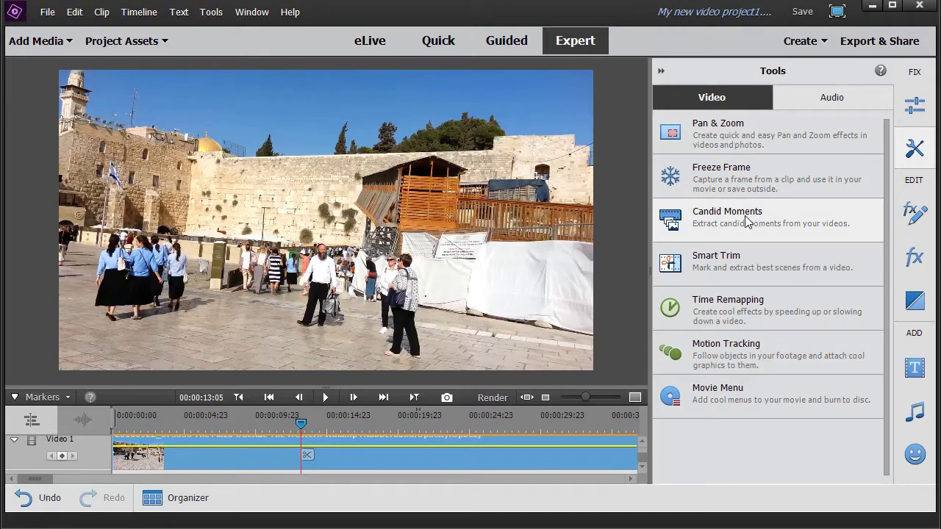
{"action": "left_click", "coordinate": [746, 221]}
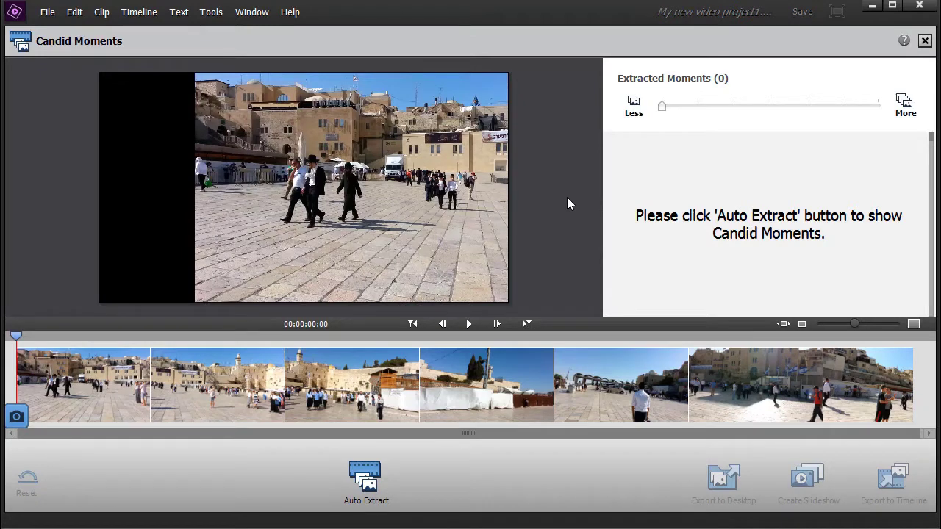
Step: Run Auto Extract on the clip and scroll through the six extracted moments
{"action": "left_click", "coordinate": [365, 479]}
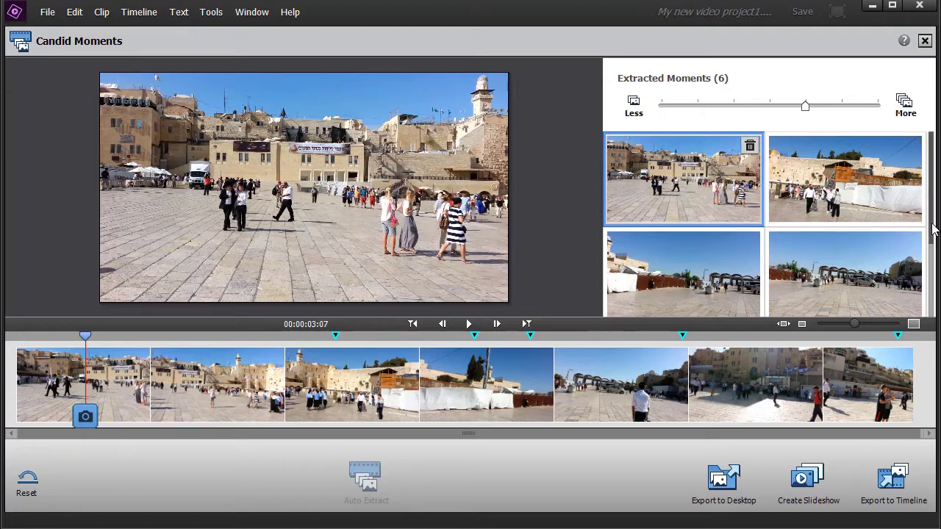
{"action": "left_click_drag", "start_coordinate": [931, 220], "coordinate": [929, 289]}
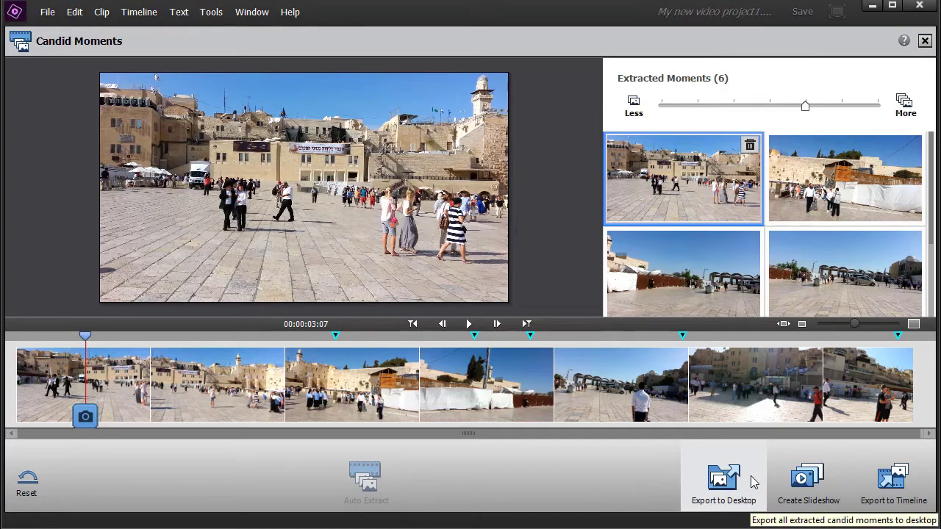
Step: Export the six moments as JPGs to the Timberline folder and open the first picture
{"action": "left_click", "coordinate": [727, 482]}
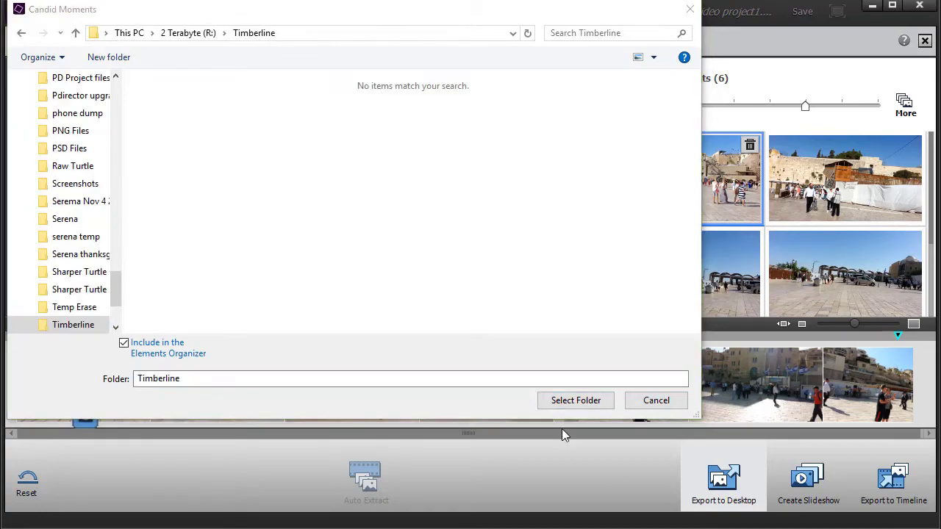
{"action": "left_click", "coordinate": [574, 400]}
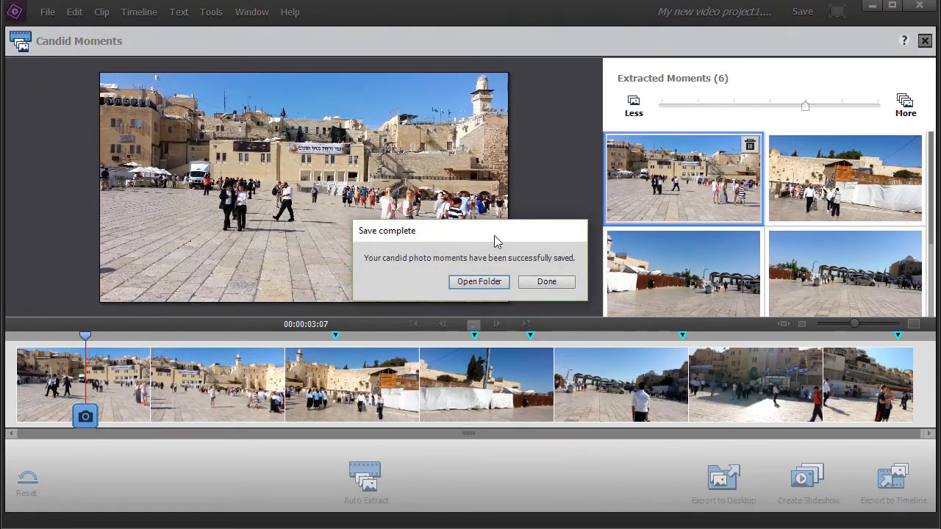
{"action": "left_click", "coordinate": [484, 285]}
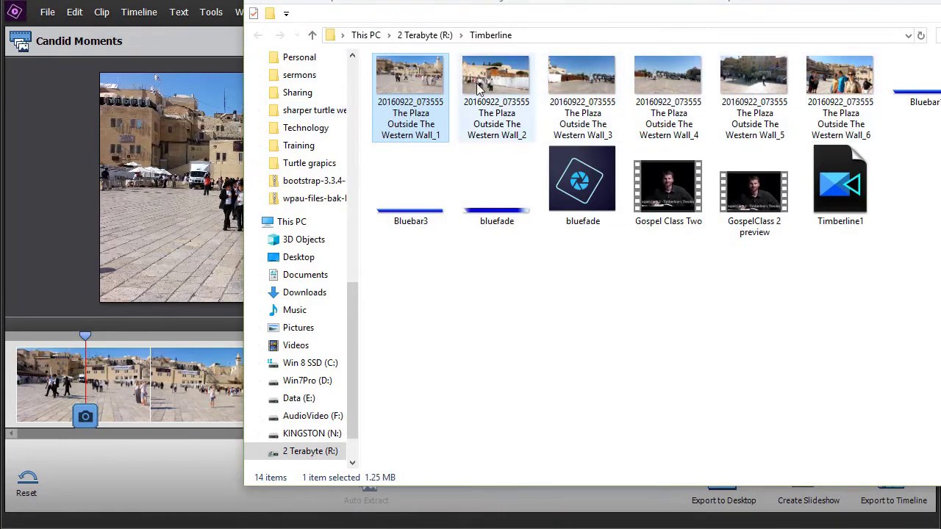
{"action": "double_click", "coordinate": [406, 82]}
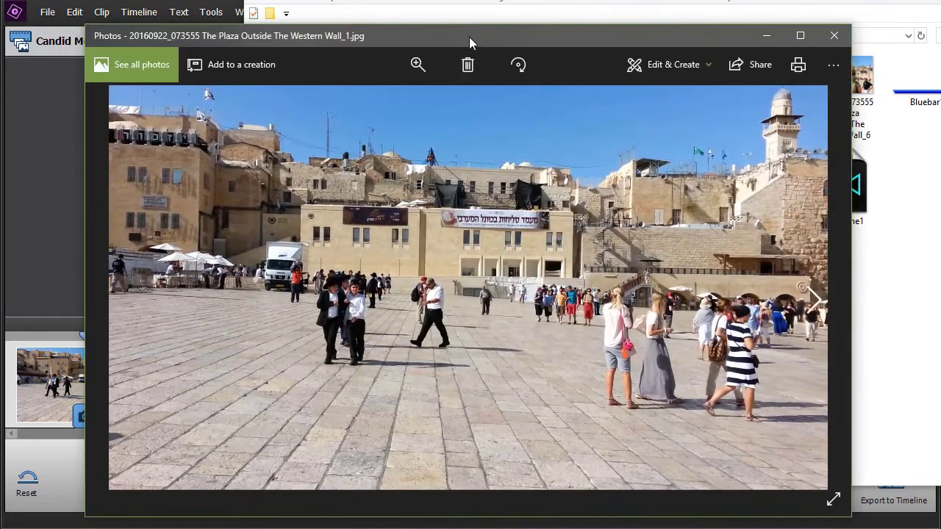
{"action": "left_click_drag", "start_coordinate": [469, 36], "coordinate": [440, 29]}
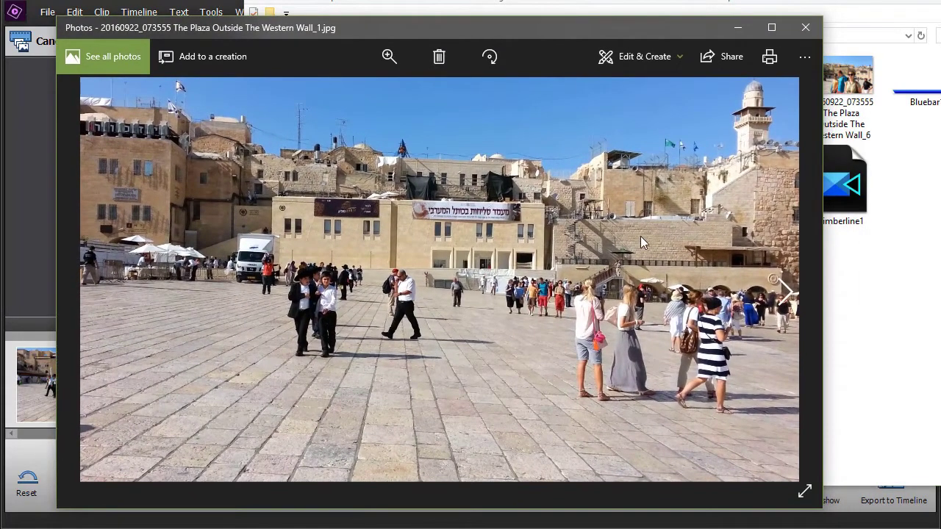
{"action": "left_click", "coordinate": [785, 296]}
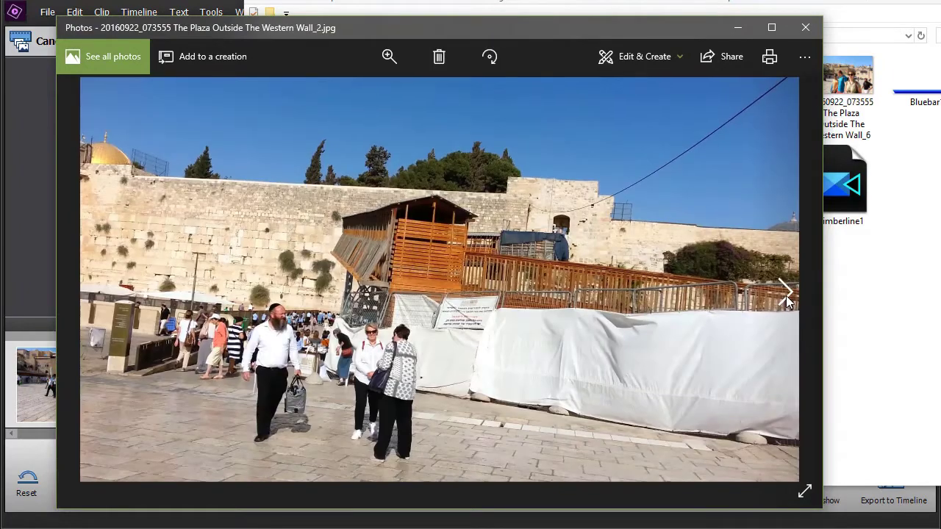
{"action": "left_click", "coordinate": [786, 295]}
{"action": "left_click", "coordinate": [785, 295]}
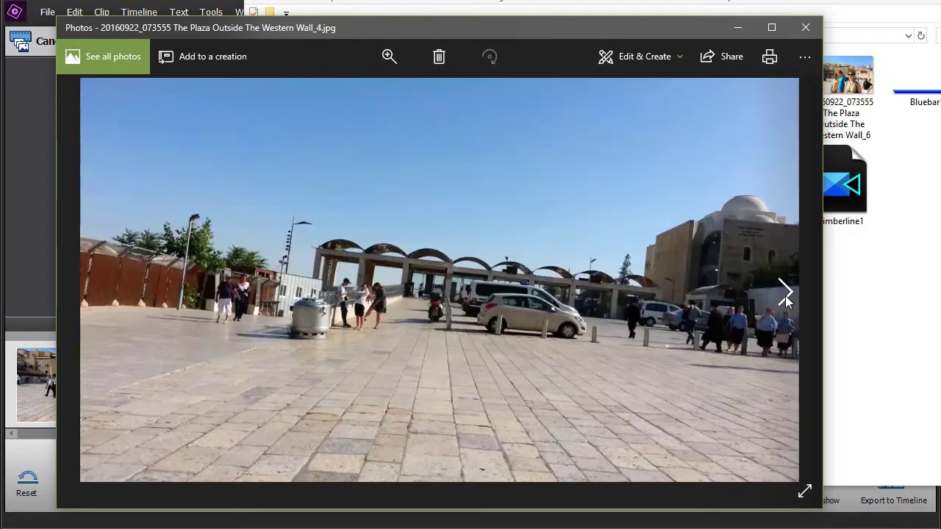
{"action": "left_click", "coordinate": [785, 296]}
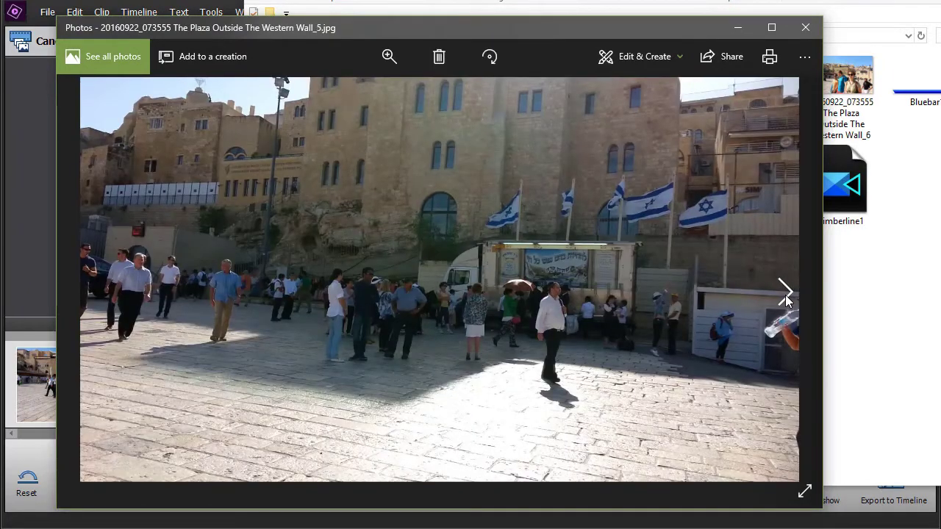
{"action": "left_click", "coordinate": [785, 296]}
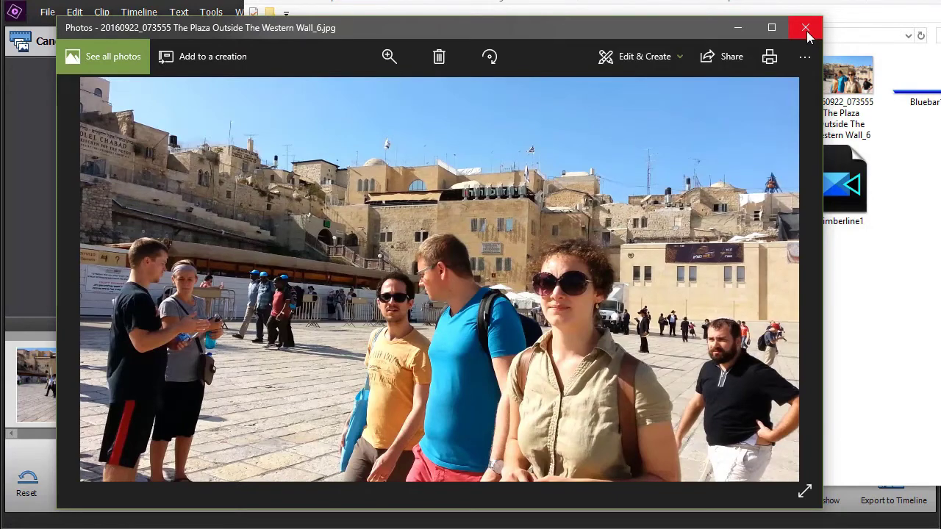
{"action": "left_click", "coordinate": [806, 30]}
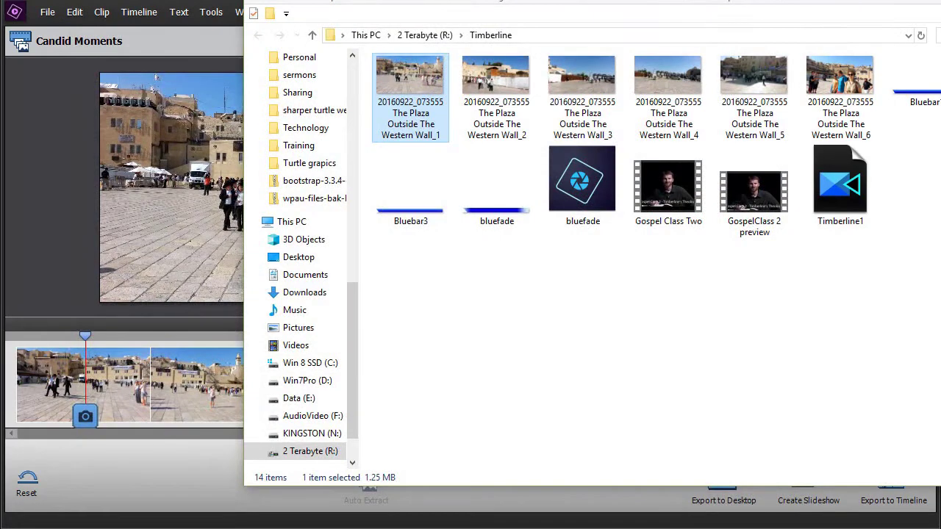
{"action": "key", "text": "alt+Tab"}
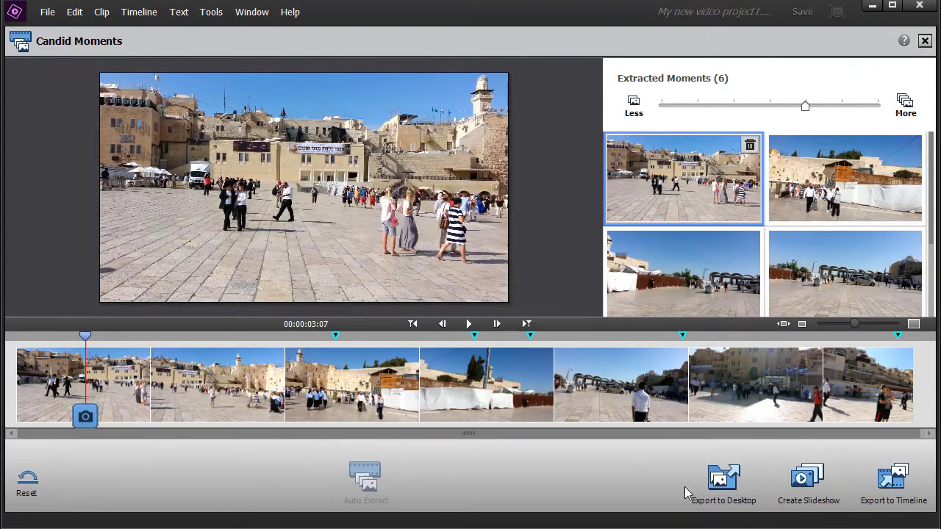
Step: Export the extracted moments to the timeline after the clip on Video 1
{"action": "left_click", "coordinate": [896, 485]}
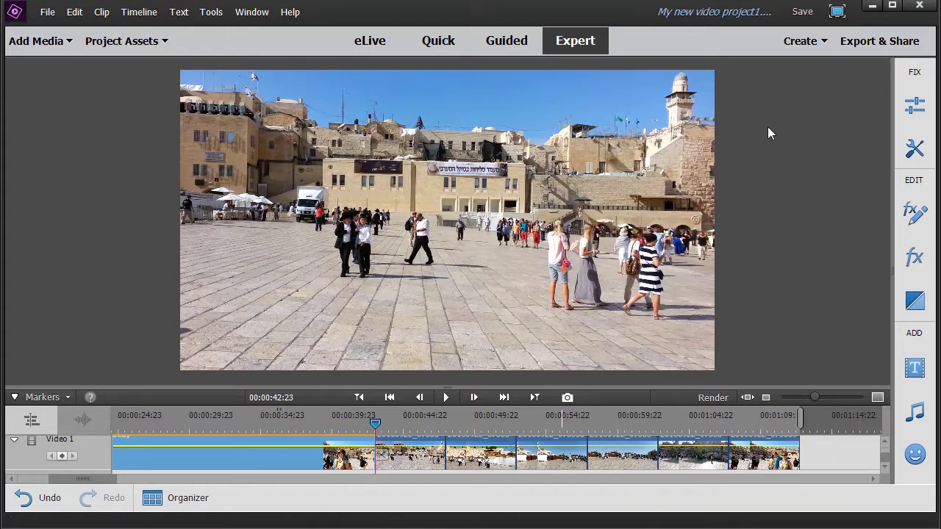
Step: Launch Candid Moments from the Tools panel and run Auto Extract on the Western Wall clip
{"action": "left_click", "coordinate": [914, 150]}
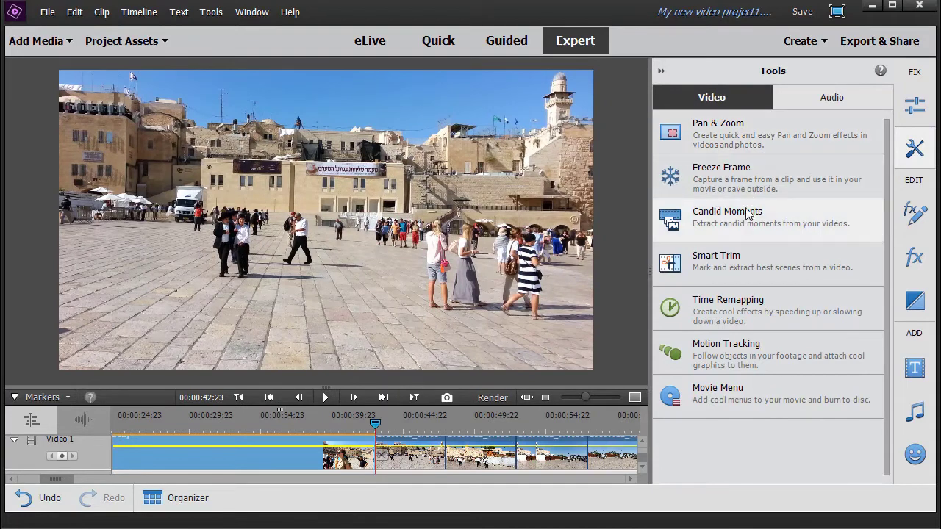
{"action": "left_click", "coordinate": [748, 216]}
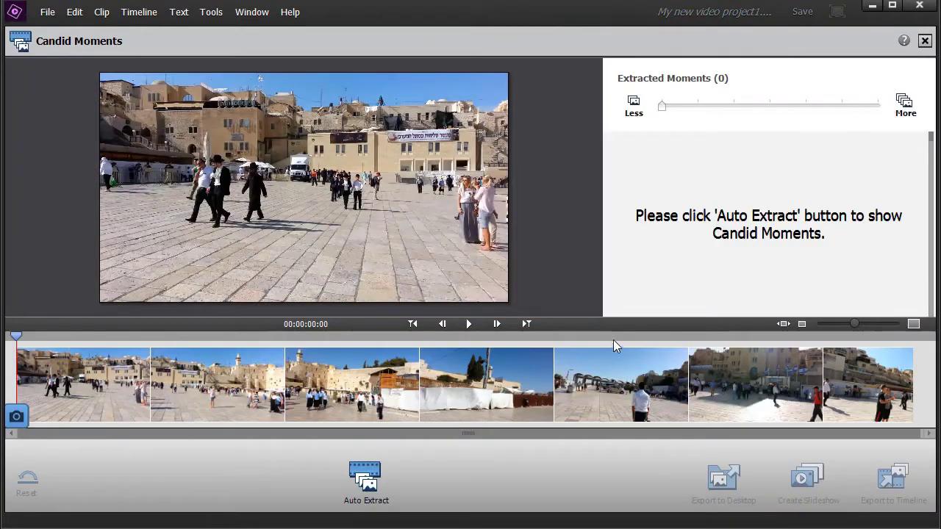
{"action": "left_click", "coordinate": [367, 478]}
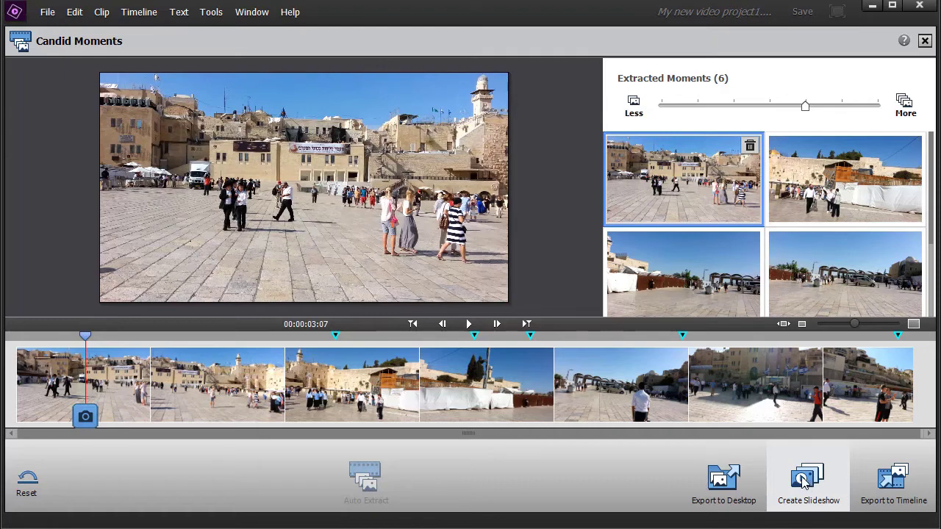
Step: Build a slideshow from the six extracted candid moments in its own Slideshow window
{"action": "left_click", "coordinate": [804, 482]}
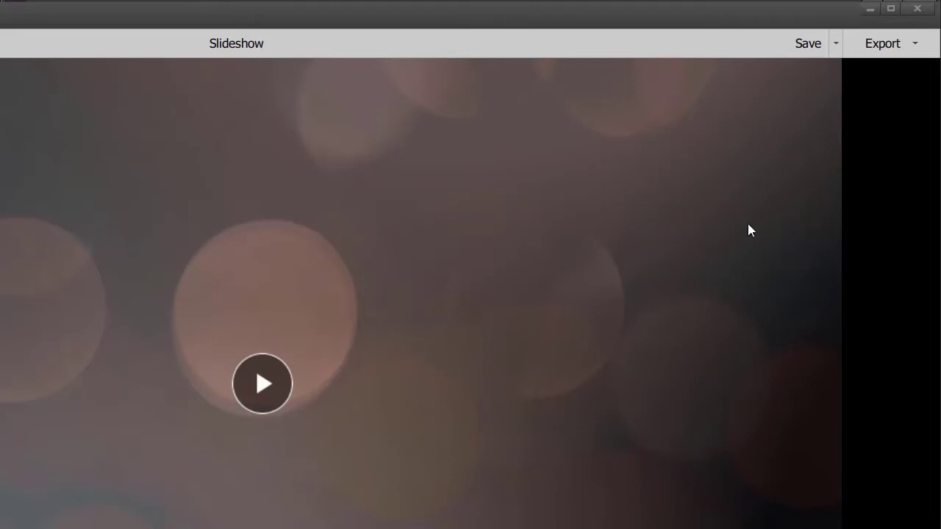
{"action": "left_click", "coordinate": [883, 46]}
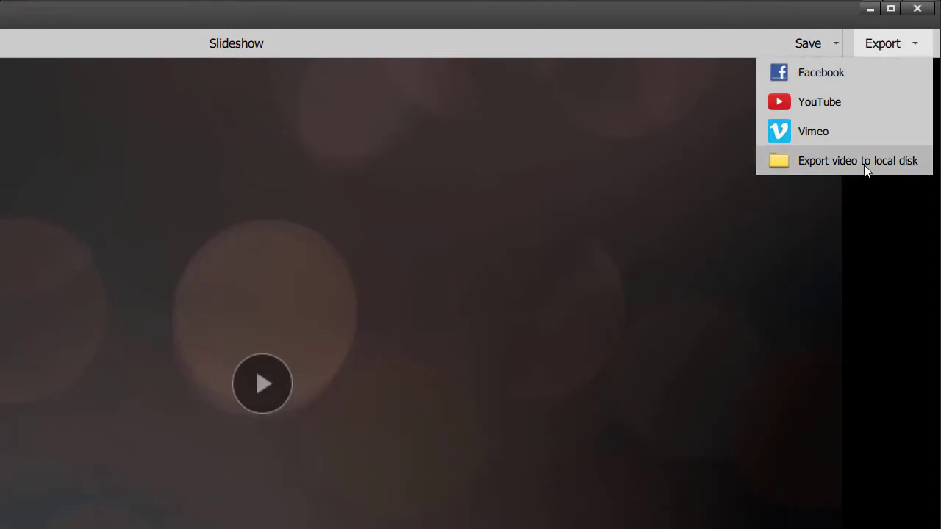
Step: Abandon the video export to local disk, then close the slideshow, answering No to saving
{"action": "left_click", "coordinate": [807, 45]}
{"action": "left_click", "coordinate": [806, 43]}
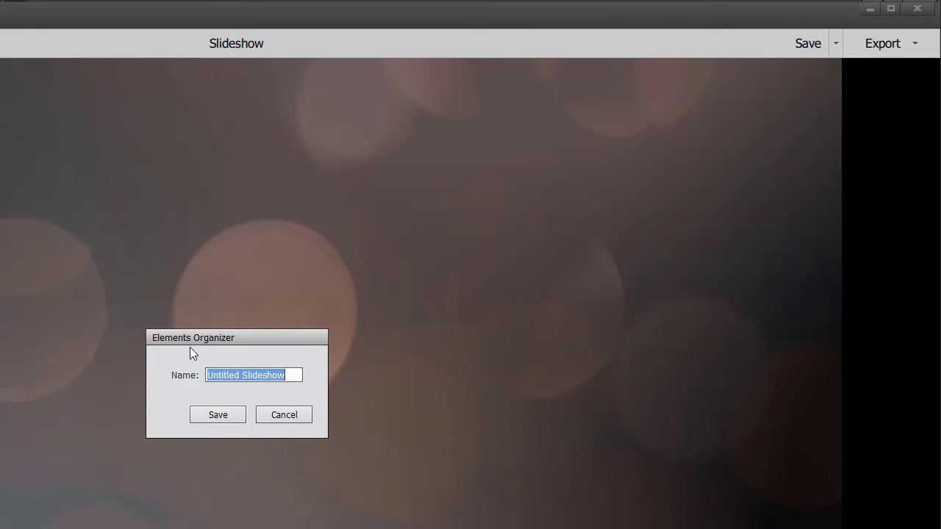
{"action": "left_click", "coordinate": [283, 414]}
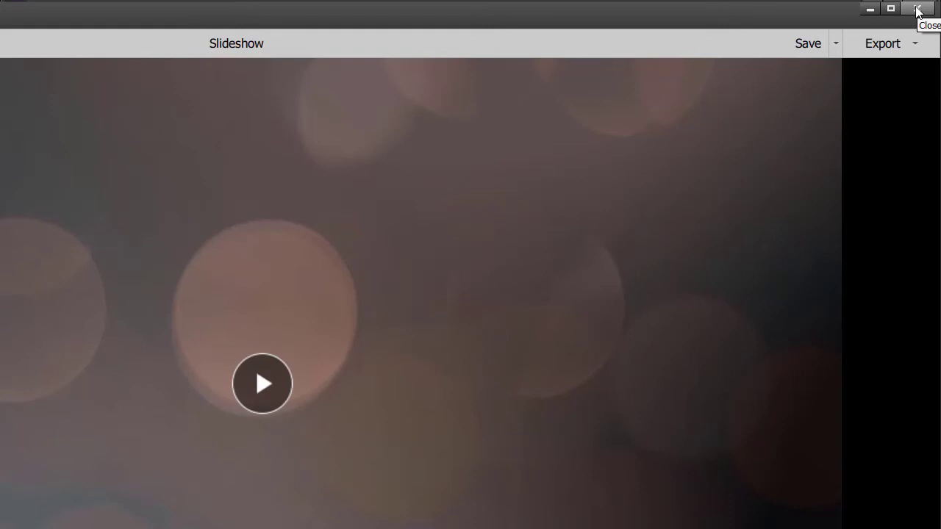
{"action": "left_click", "coordinate": [918, 10]}
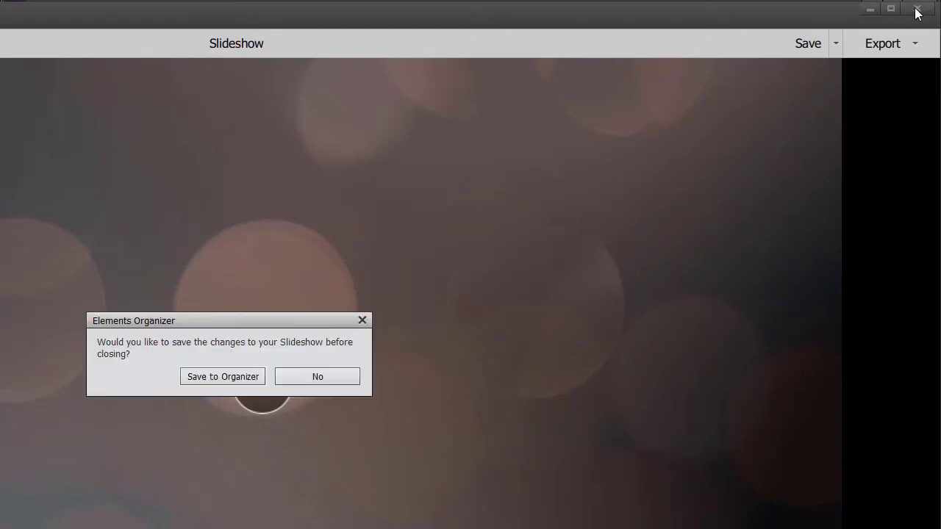
{"action": "left_click", "coordinate": [311, 375]}
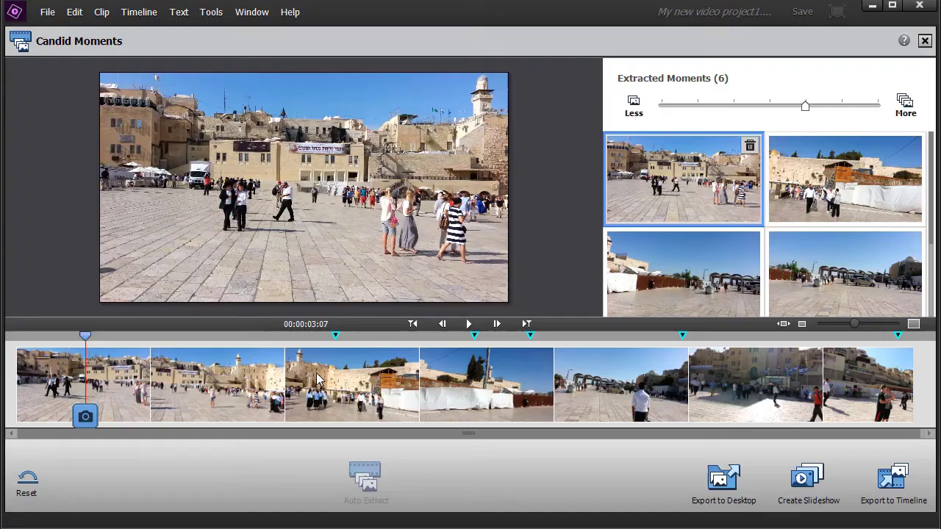